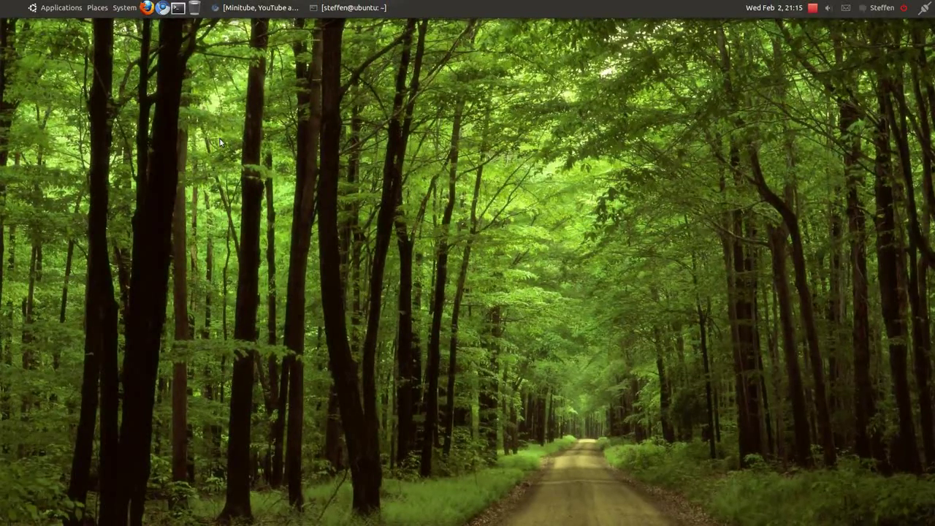
# - Look over the Minitube homepage at flavio.tordini.org, including its feature descriptions and download options
pyautogui.click(262, 8)
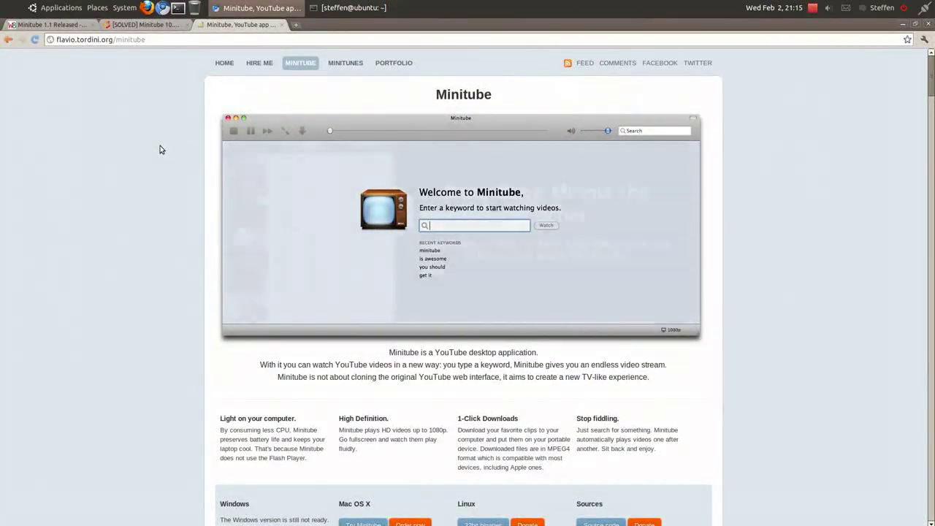
pyautogui.scroll(-4, 162, 150)
pyautogui.scroll(4, 161, 154)
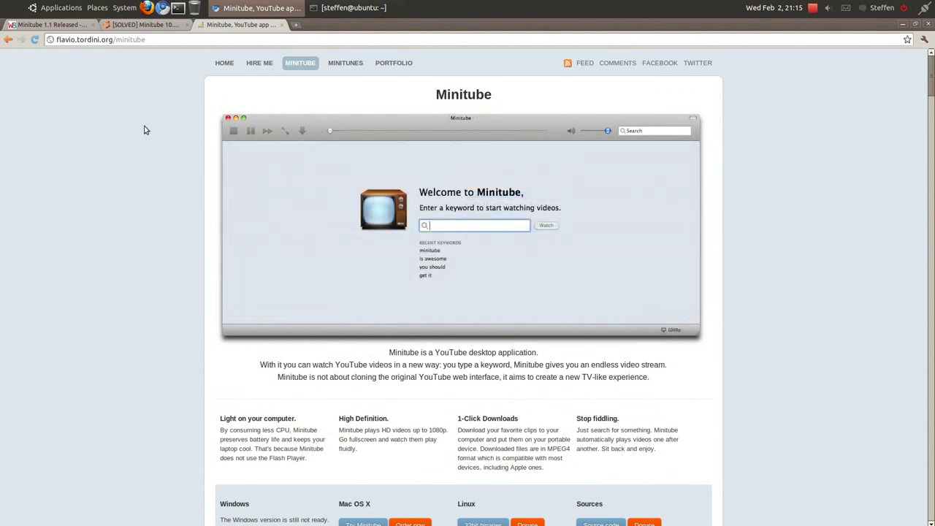
# - Read the Ubuntu Forums thread on Minitube having no sound or video, and the WebUpd8 article with the Minitube 1.1 install commands
pyautogui.click(145, 26)
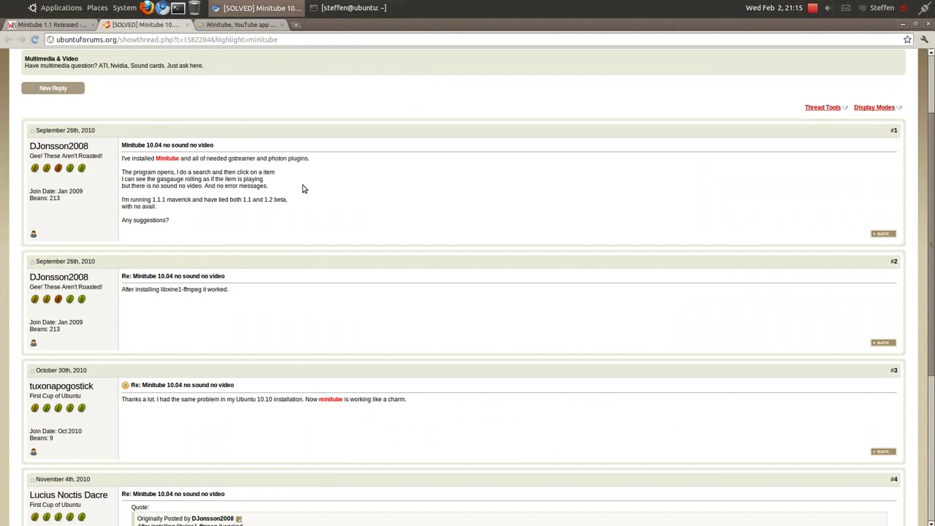
pyautogui.click(58, 9)
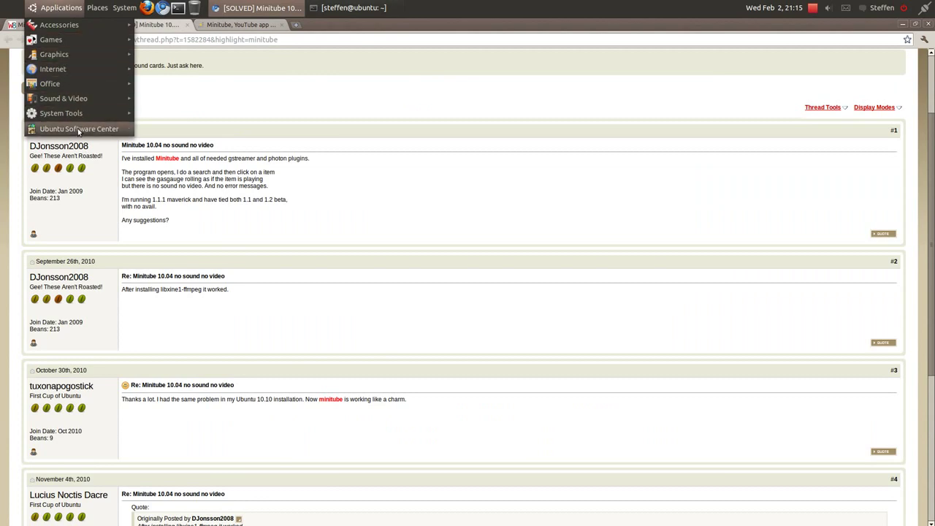
pyautogui.click(359, 196)
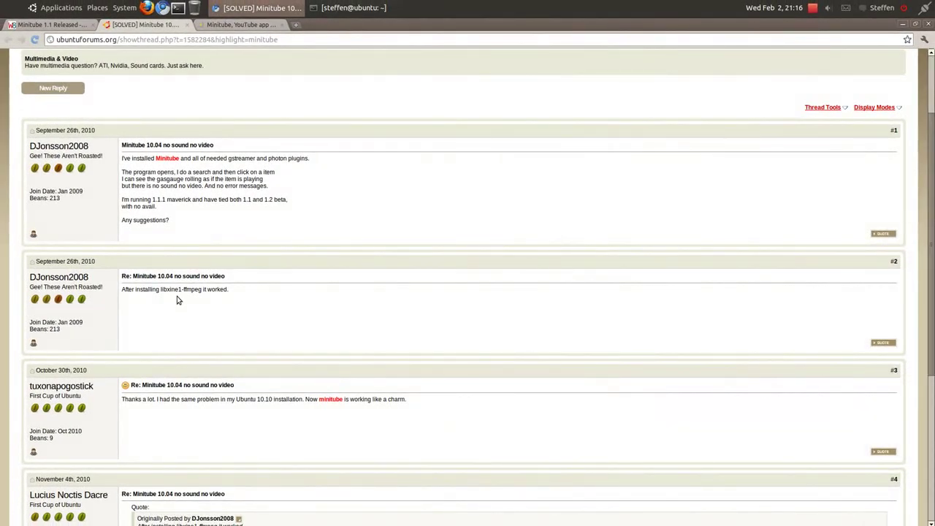
pyautogui.click(68, 25)
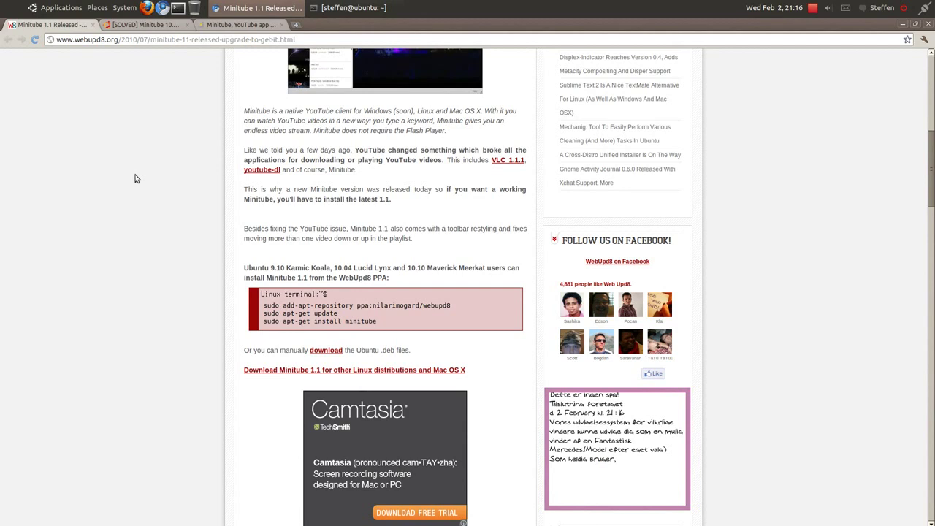
# - Search the Ubuntu Software Center for "minitube" and close the Software Center
pyautogui.click(62, 9)
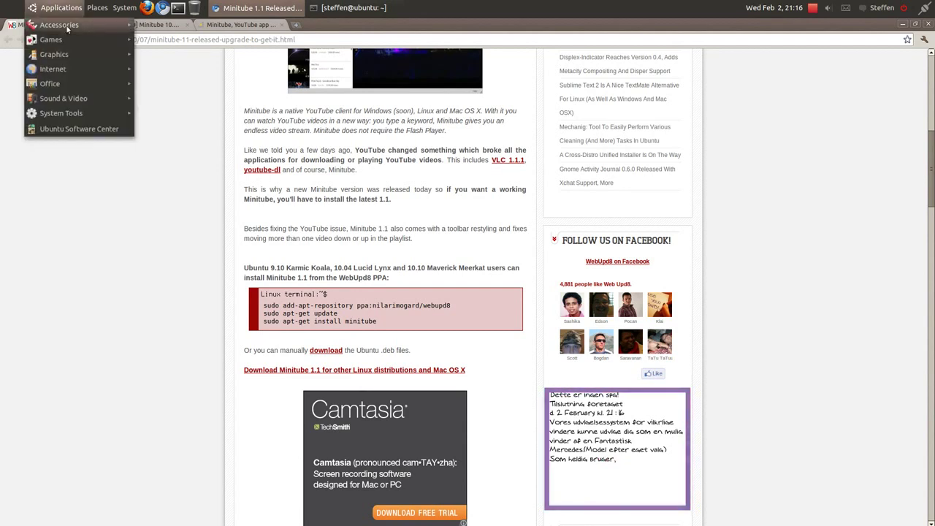
pyautogui.click(62, 129)
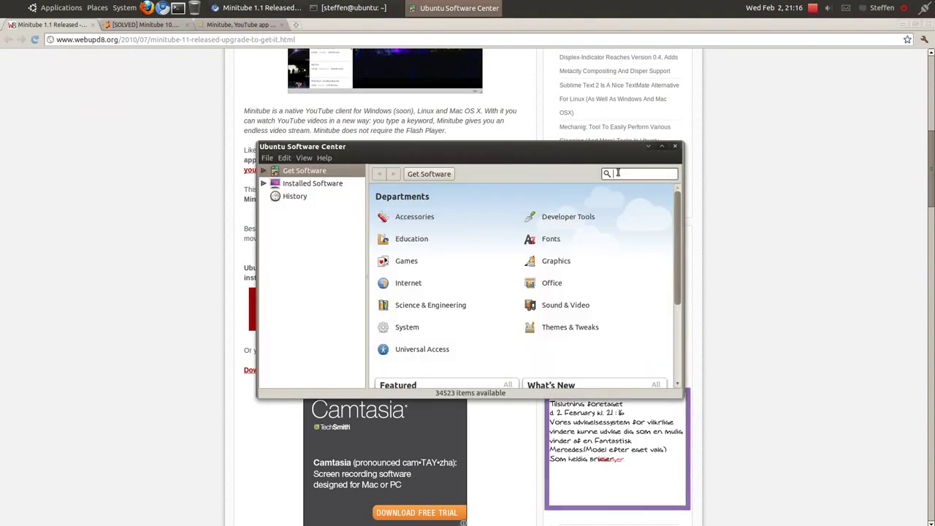
pyautogui.write('minitube')
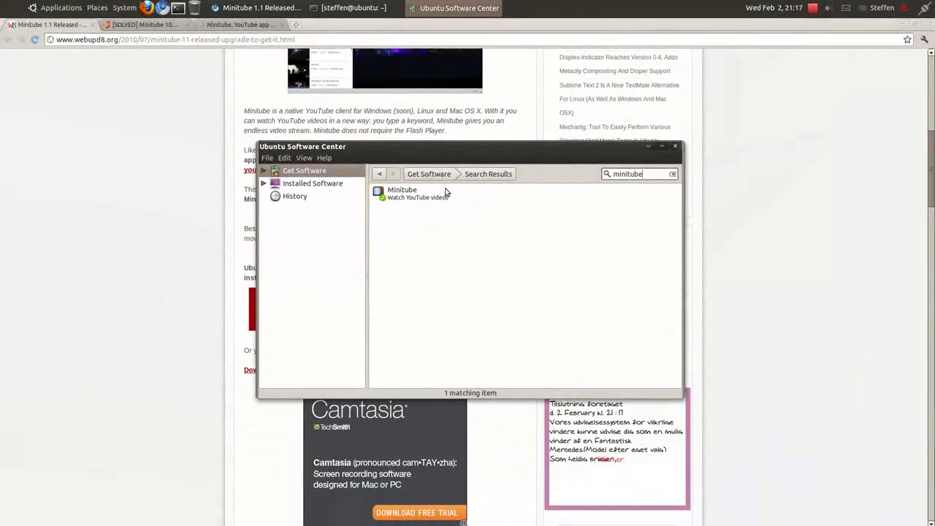
pyautogui.click(675, 146)
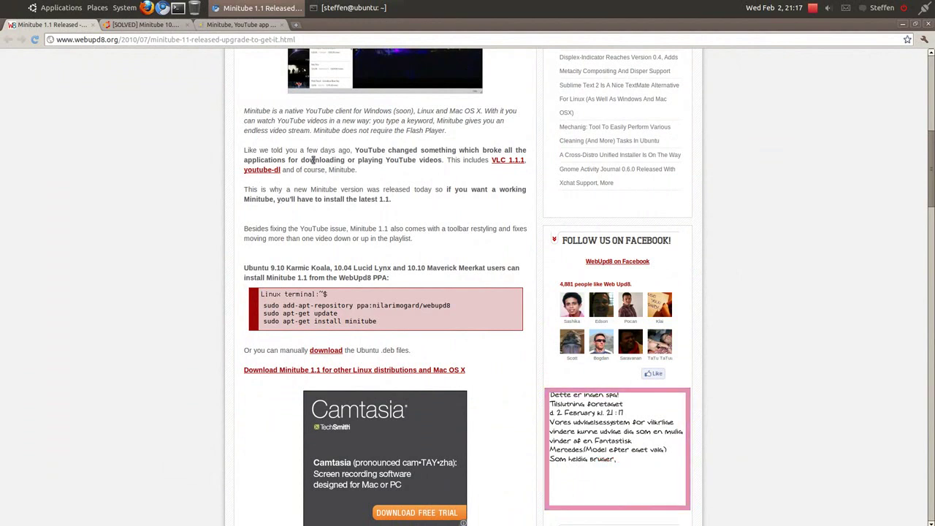
# - Review the PPA and "sudo apt-get install minitube" commands in the terminal without running them, and minimise its window
pyautogui.click(289, 9)
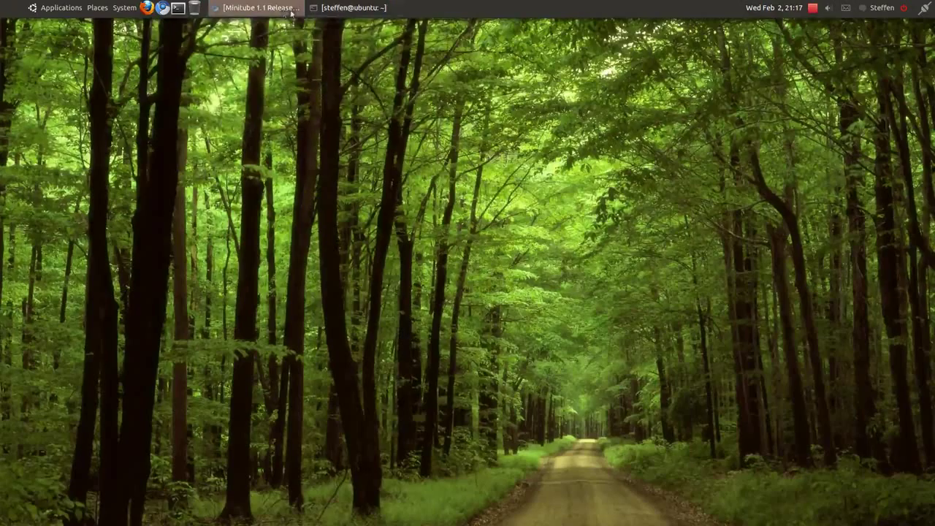
pyautogui.click(344, 7)
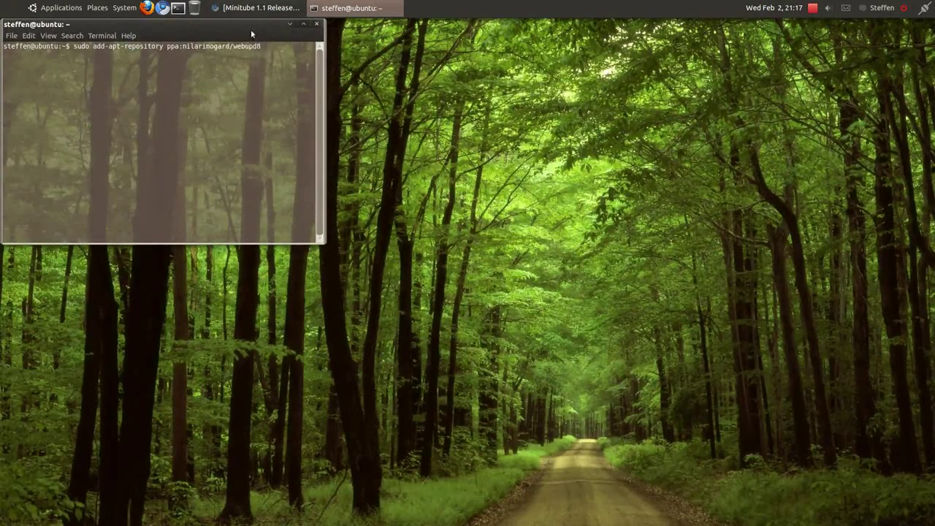
pyautogui.moveTo(250, 29); pyautogui.dragTo(538, 155)
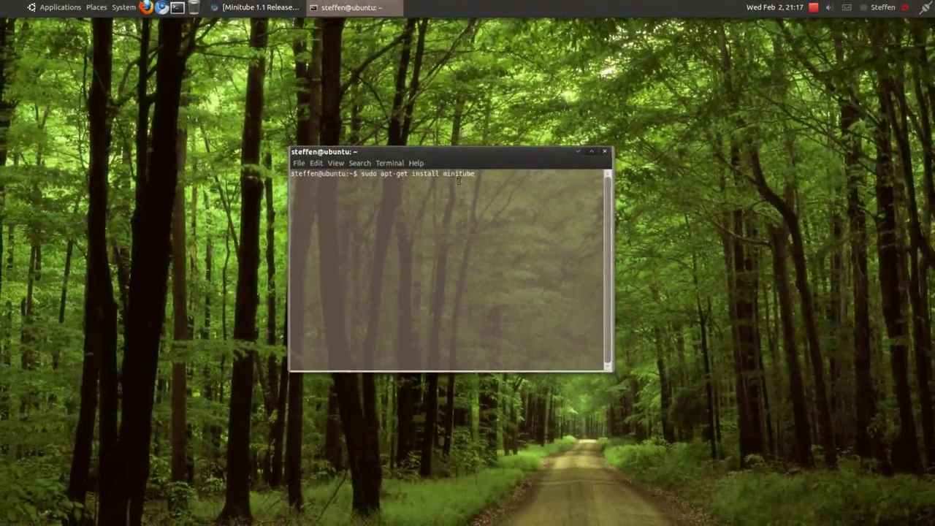
pyautogui.click(577, 152)
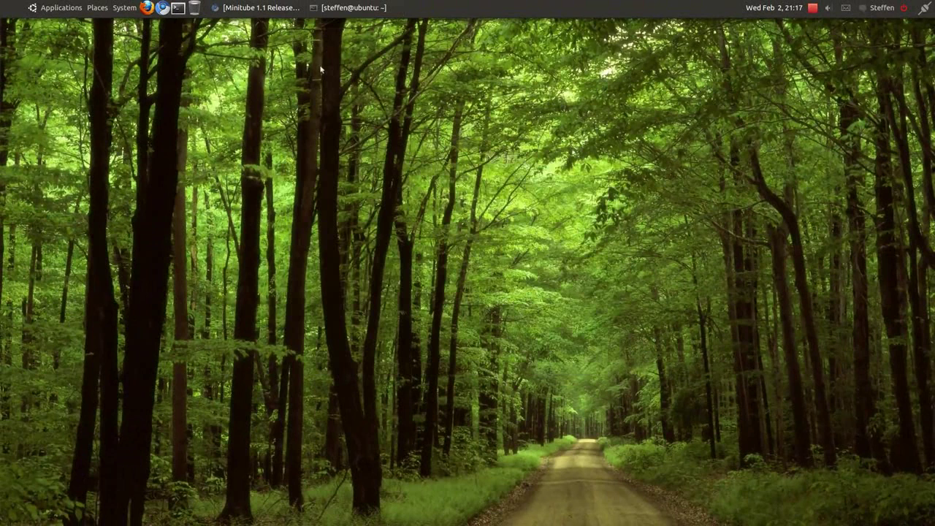
# - Launch Minitube from the installed sound and video applications
pyautogui.click(56, 8)
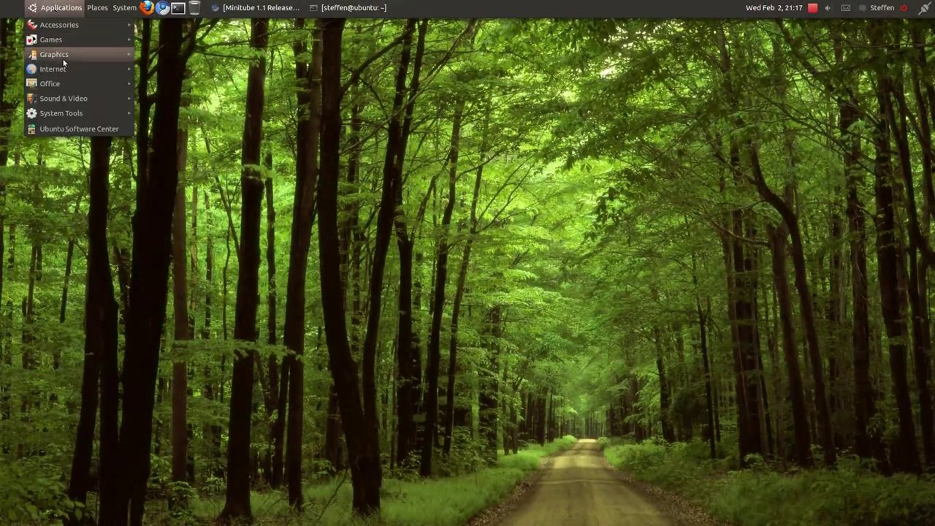
pyautogui.moveTo(73, 98)
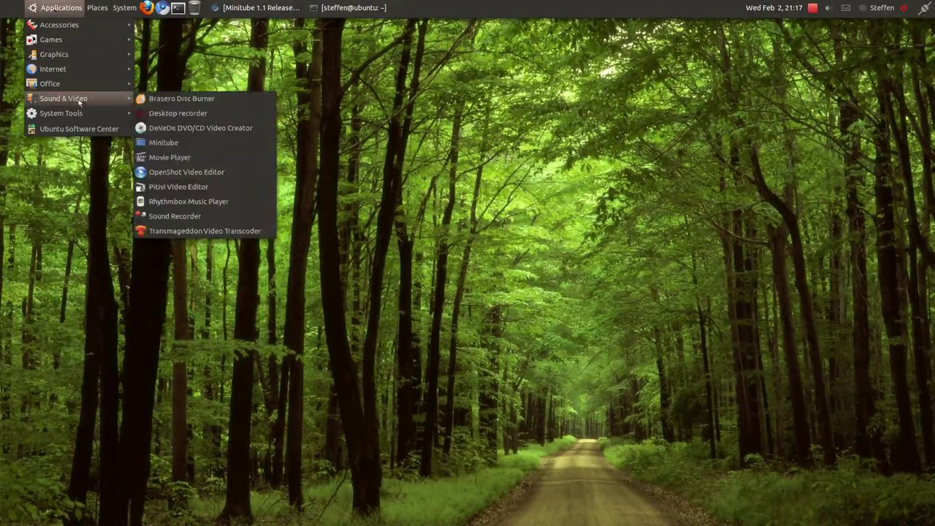
pyautogui.click(194, 144)
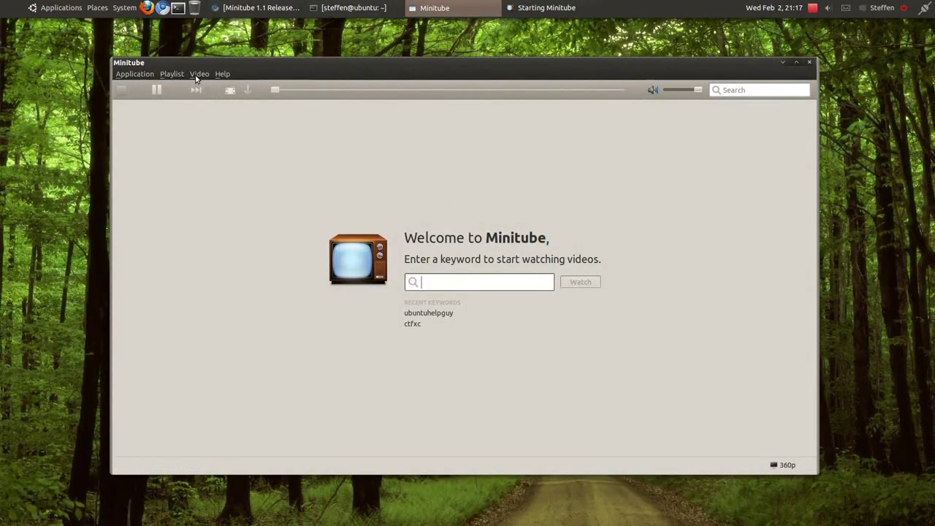
# - Check Minitube's version and credits in its About information, and return to the welcome view
pyautogui.click(219, 74)
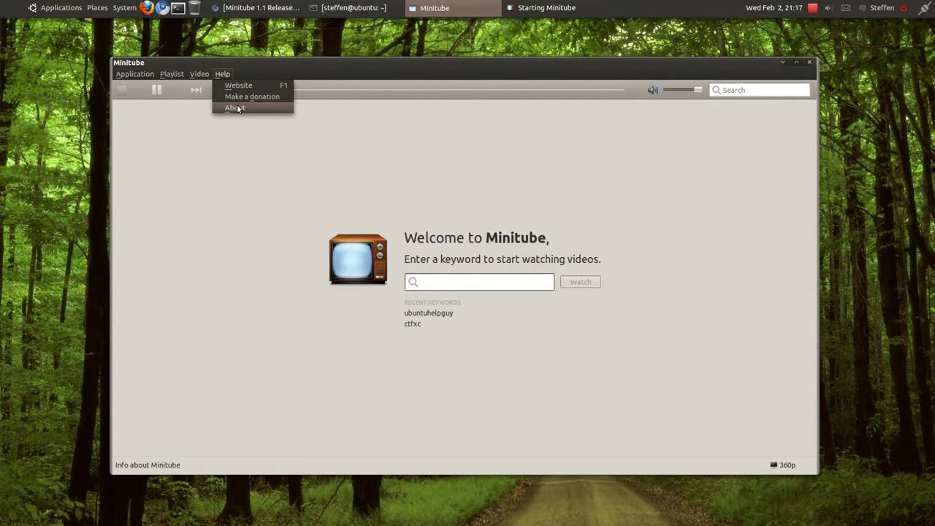
pyautogui.click(236, 108)
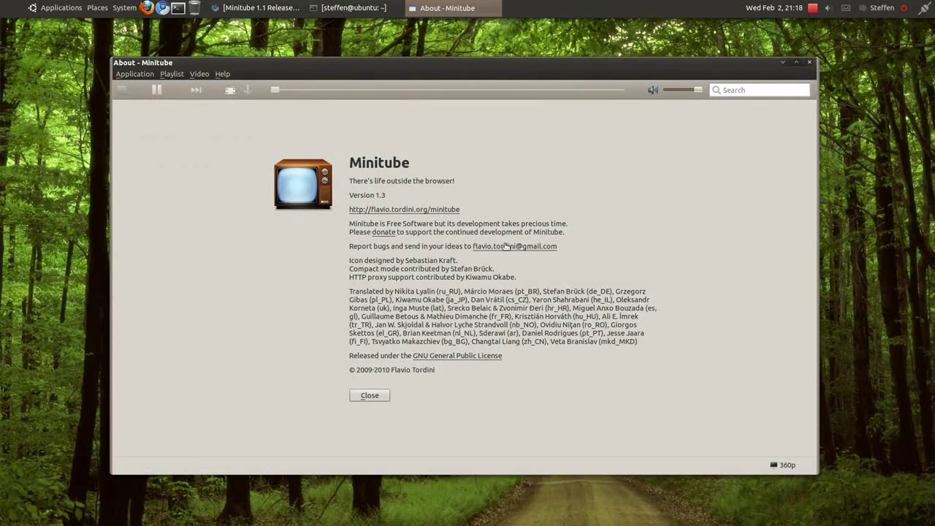
pyautogui.click(381, 397)
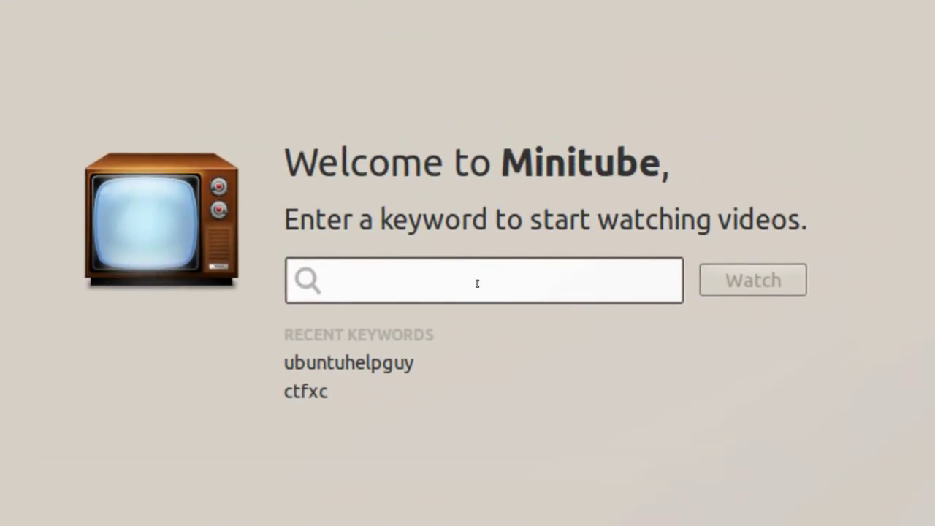
# - Search Minitube for the keyword "ubuntuhelpguy" and start watching the matching videos
pyautogui.write('ubuntu')
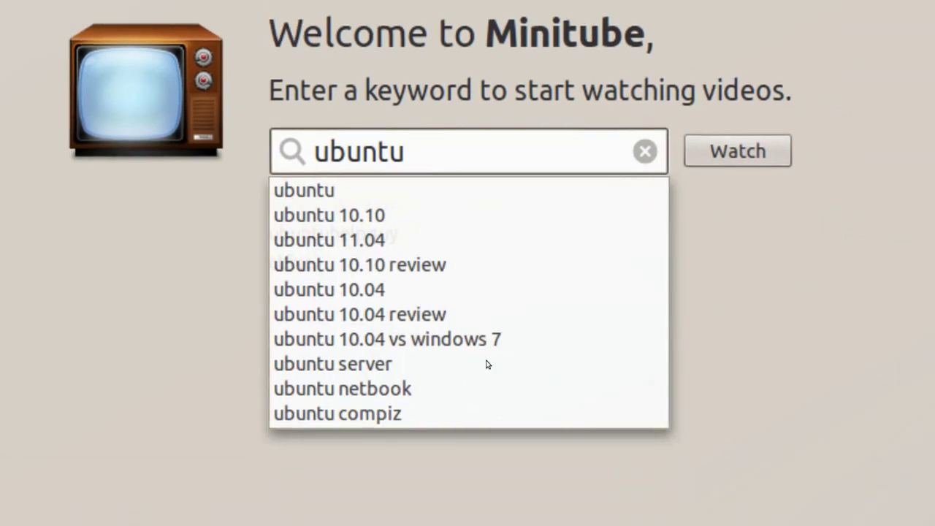
pyautogui.write('helpguy')
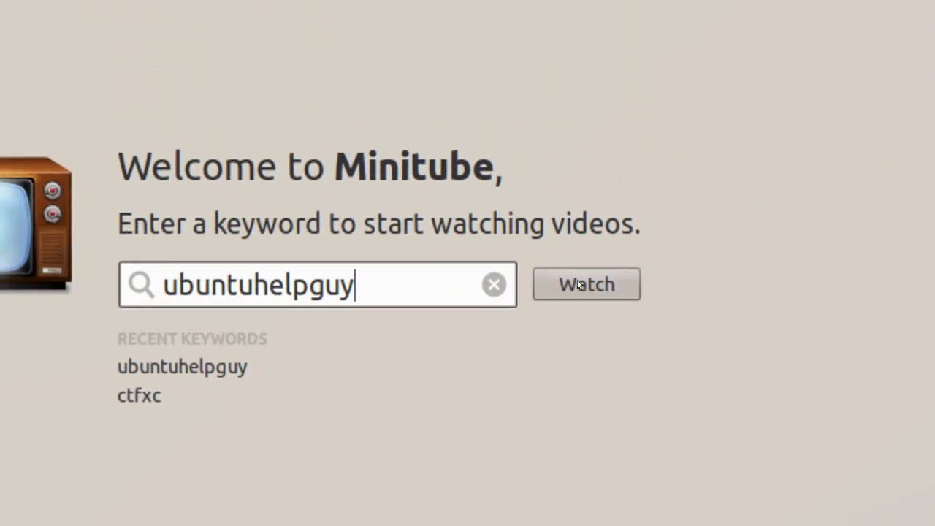
pyautogui.click(577, 284)
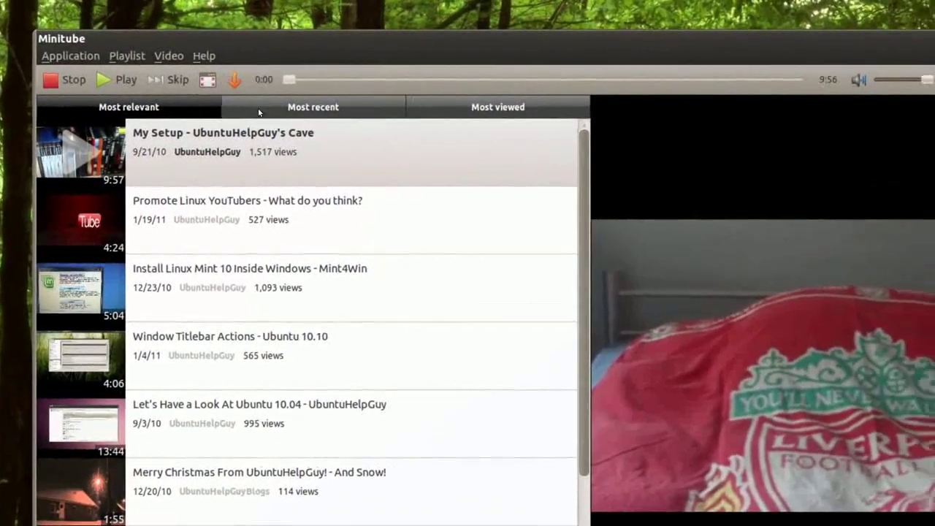
# - Compare the results by most recent and most viewed, pause the playing video, and go back to the most relevant order
pyautogui.click(296, 111)
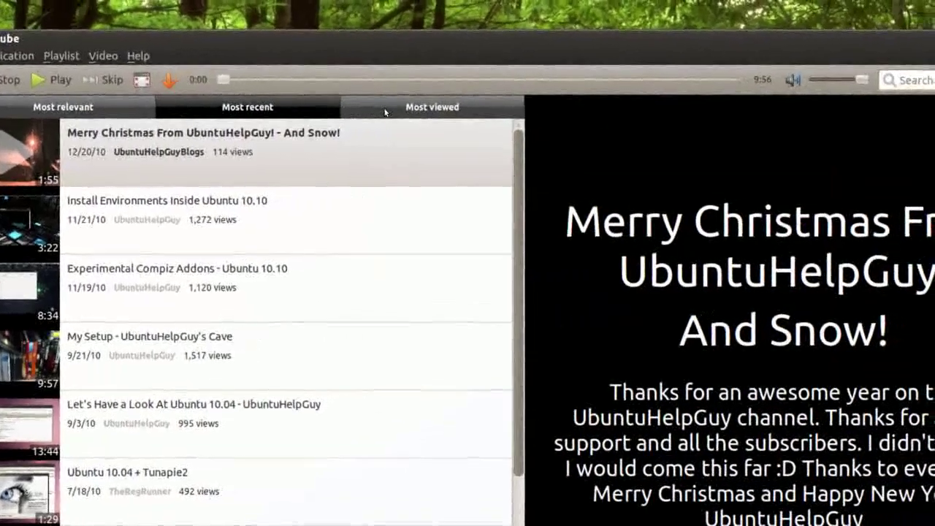
pyautogui.click(385, 111)
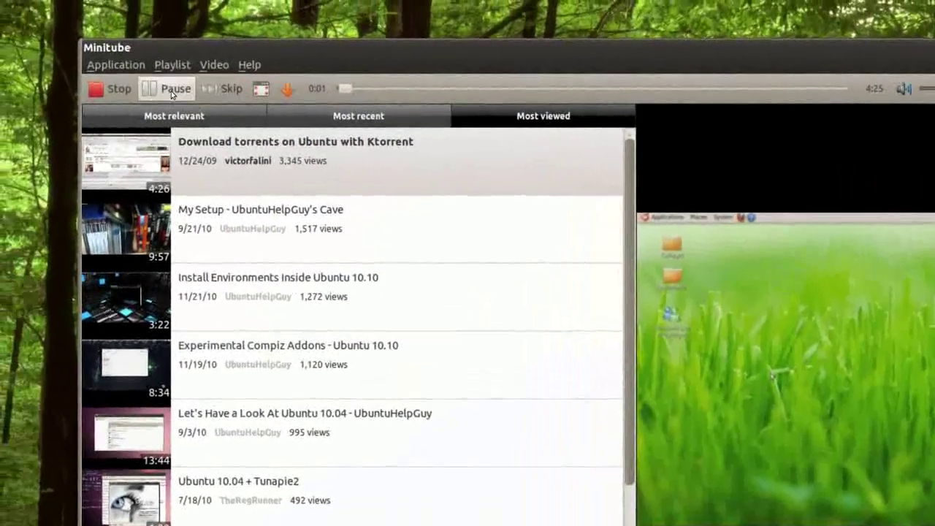
pyautogui.click(171, 90)
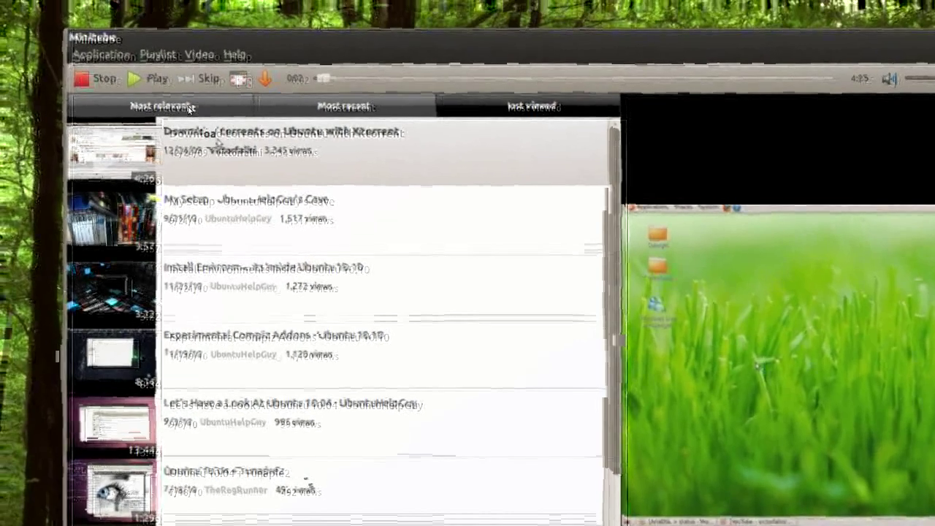
pyautogui.click(172, 92)
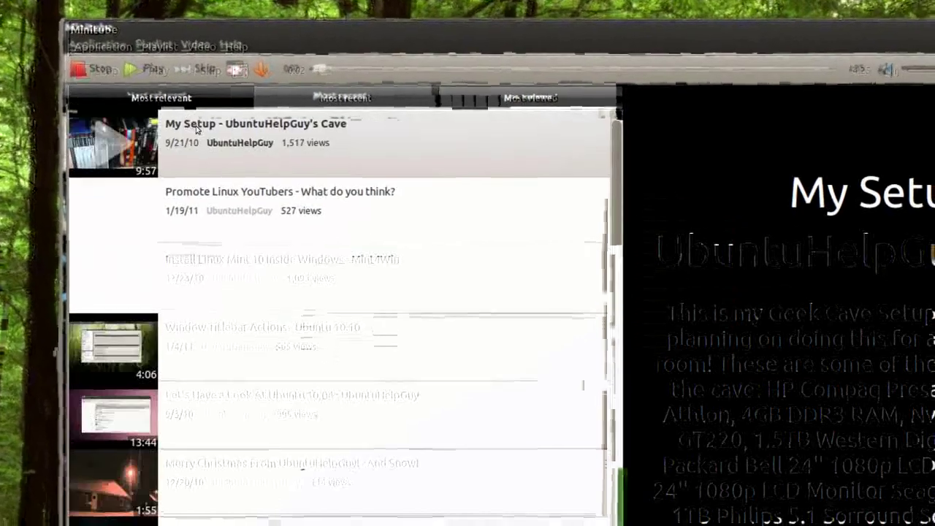
# - Load 10 more videos at the end of the most relevant results list
pyautogui.scroll(-5, 216, 284)
pyautogui.scroll(2, 207, 226)
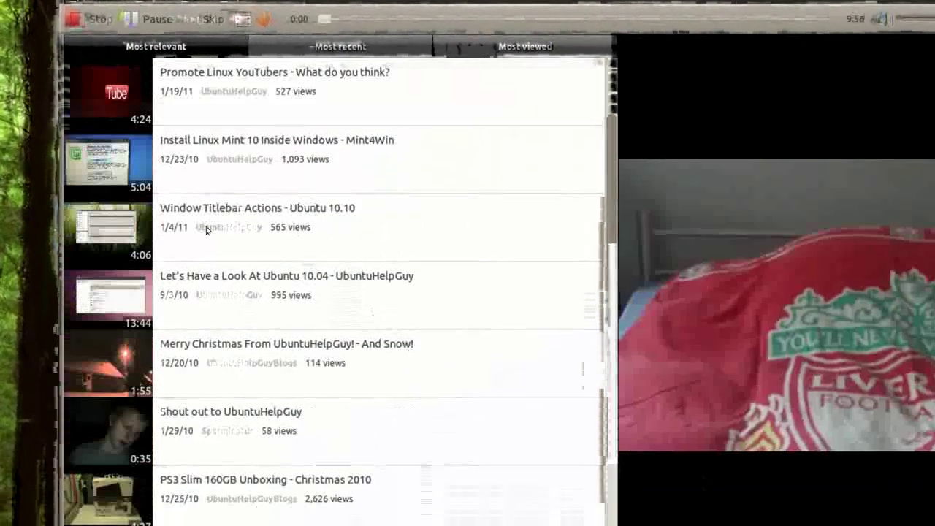
pyautogui.scroll(-2, 205, 231)
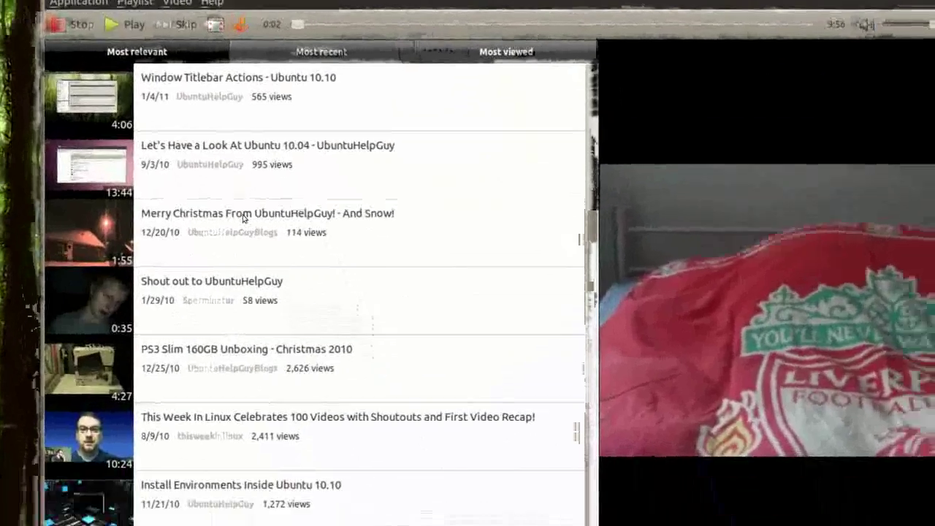
pyautogui.scroll(-1, 281, 321)
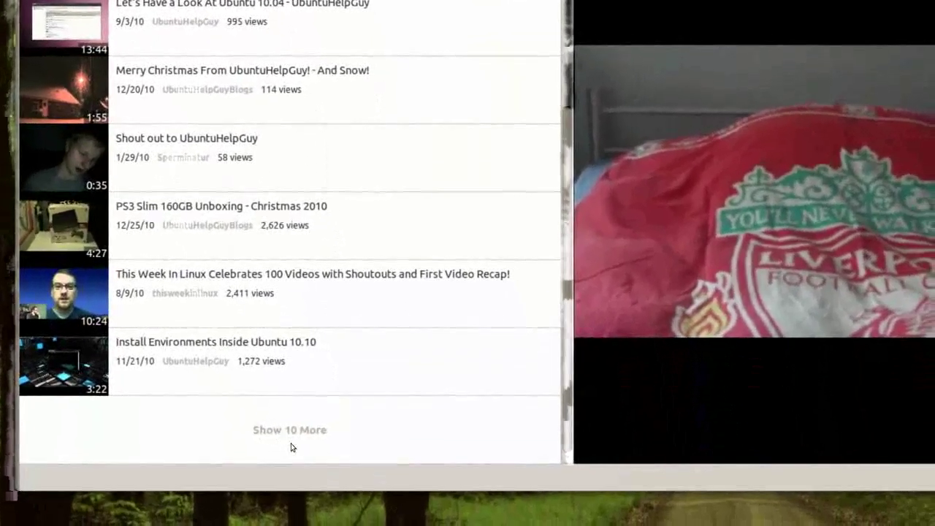
pyautogui.click(304, 437)
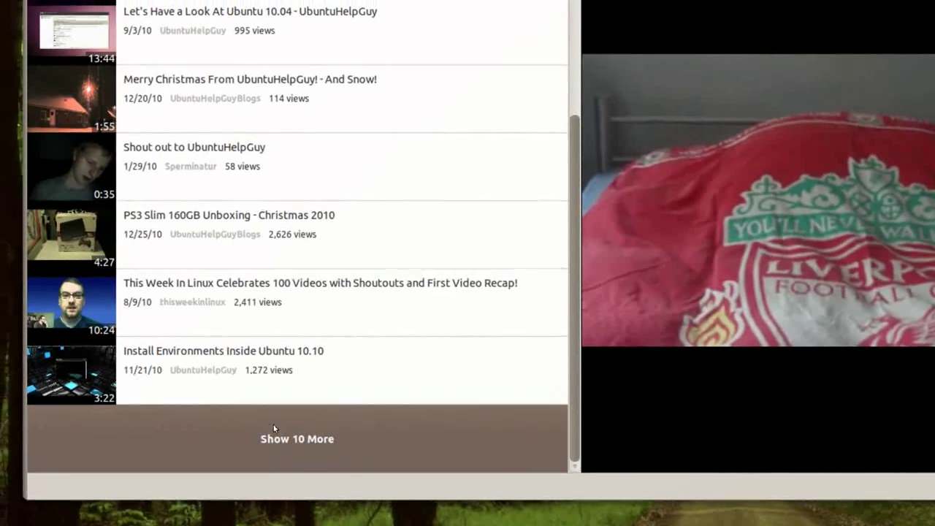
pyautogui.scroll(3, 180, 380)
pyautogui.scroll(-3, 214, 387)
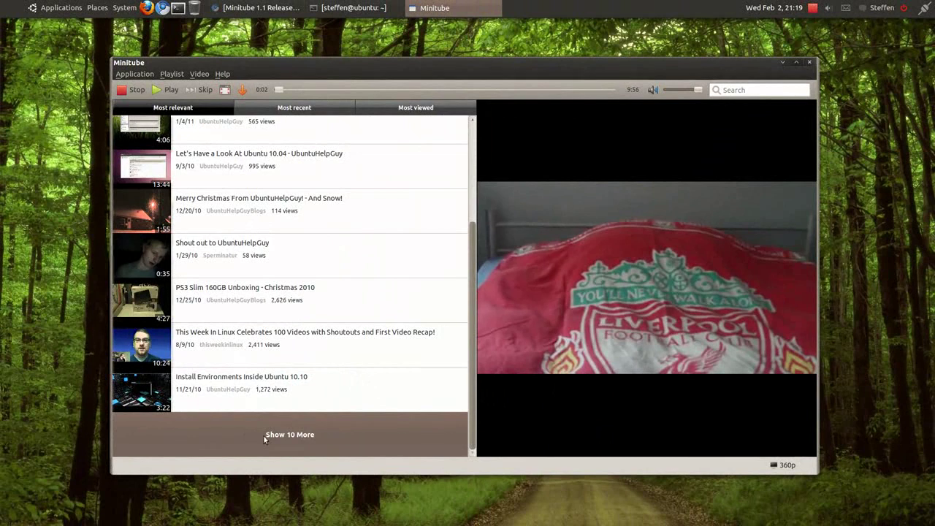
pyautogui.click(267, 435)
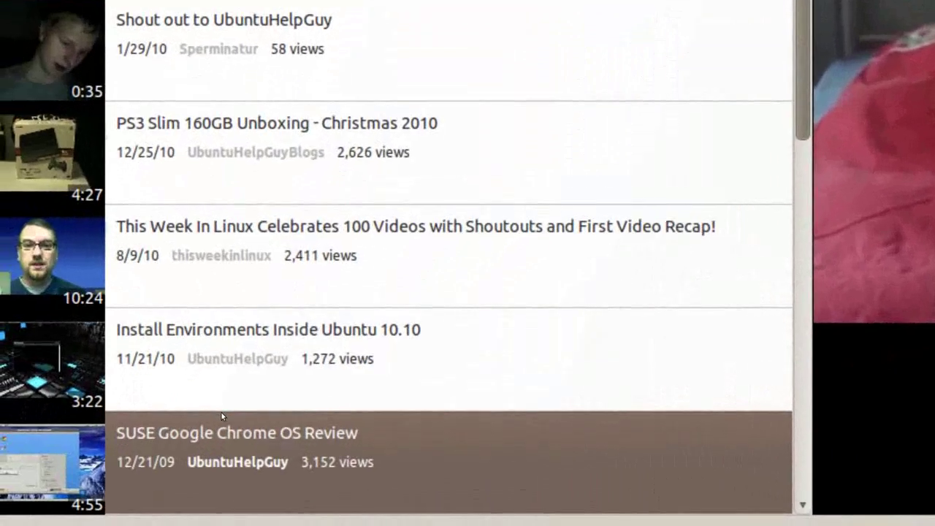
# - Play "Ubuntu Tips 2 - For Beginners - Ubuntu 10.04" and set the video quality to 720p
pyautogui.scroll(-3, 239, 418)
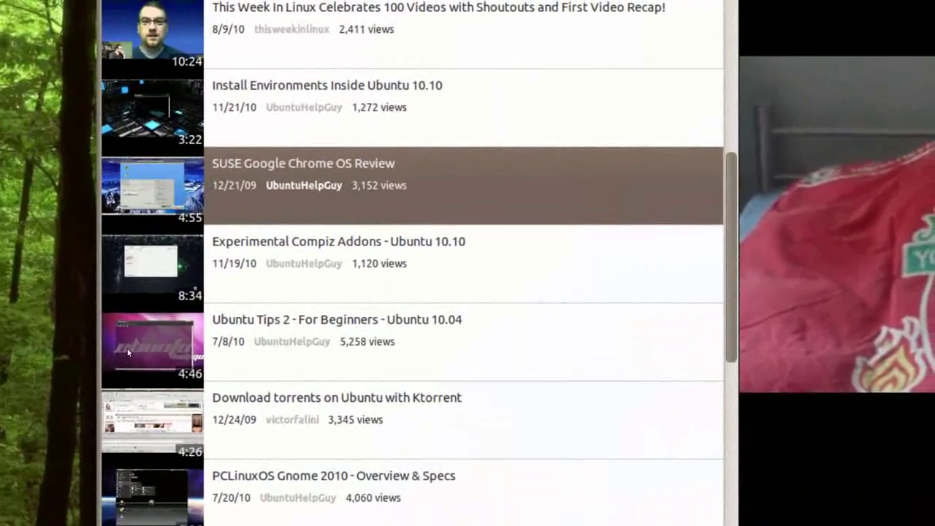
pyautogui.click(127, 349)
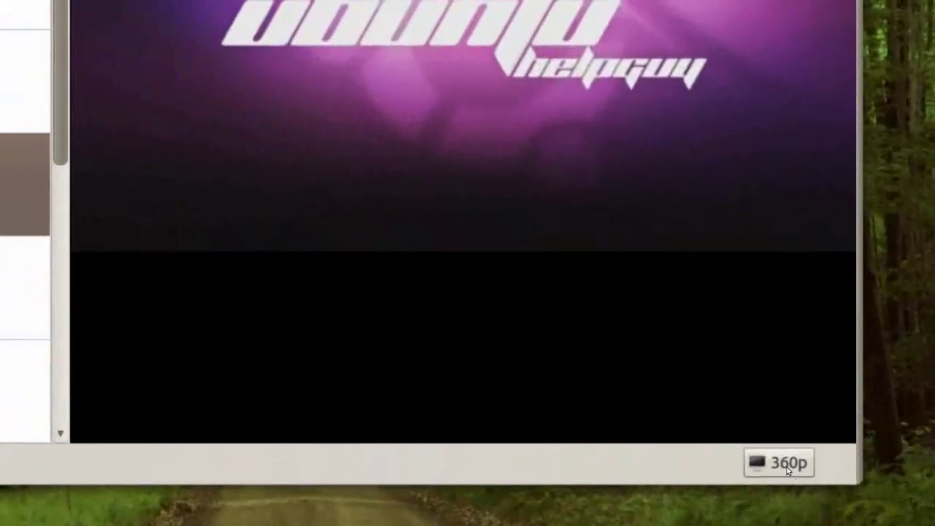
pyautogui.click(786, 467)
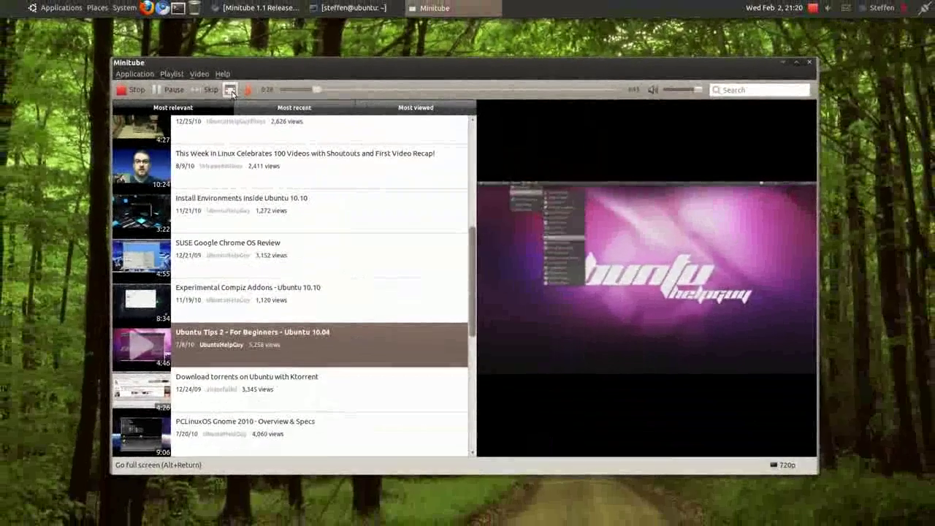
# - View the playing video in full screen and back in the window, and stop playback to return to the search view
pyautogui.click(230, 91)
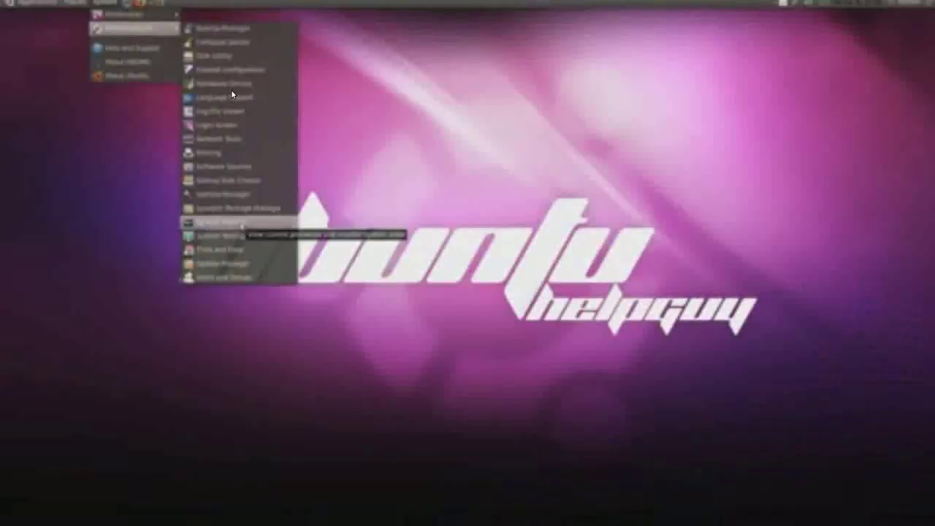
pyautogui.press('Escape')
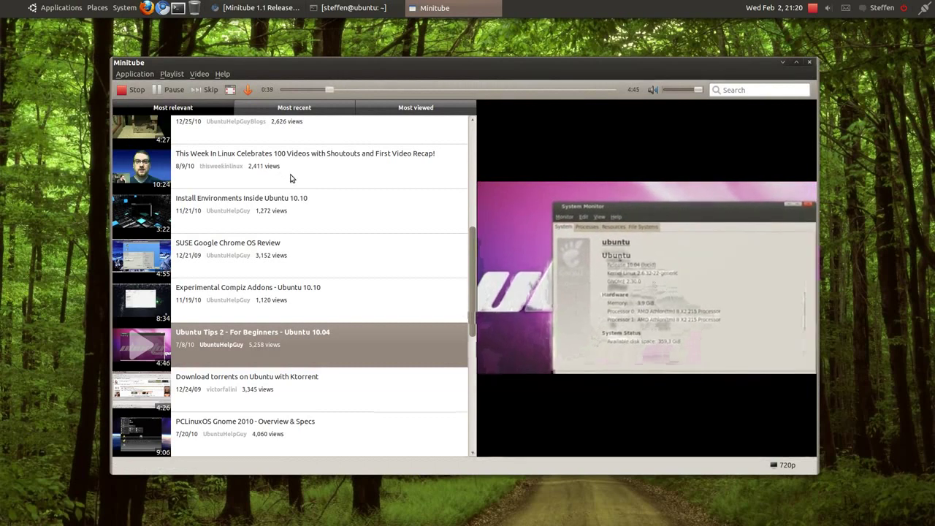
pyautogui.scroll(5, 292, 180)
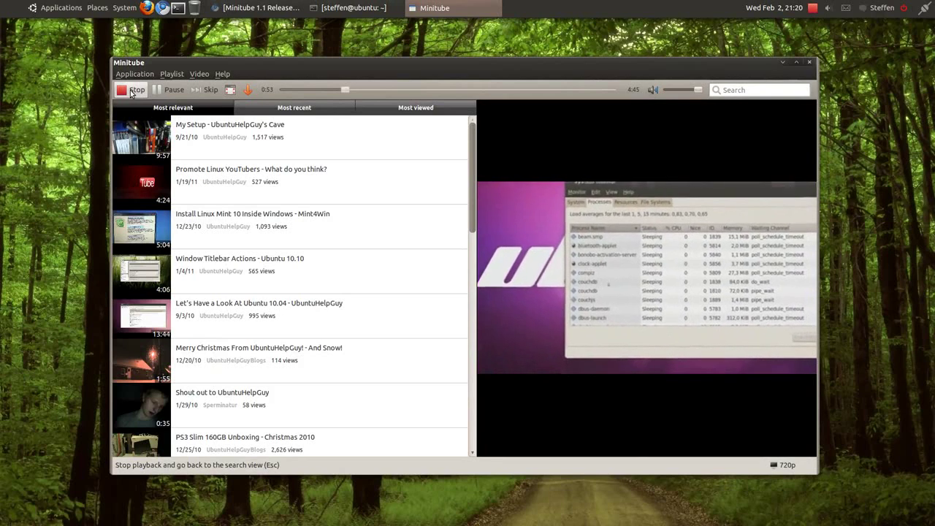
pyautogui.click(131, 91)
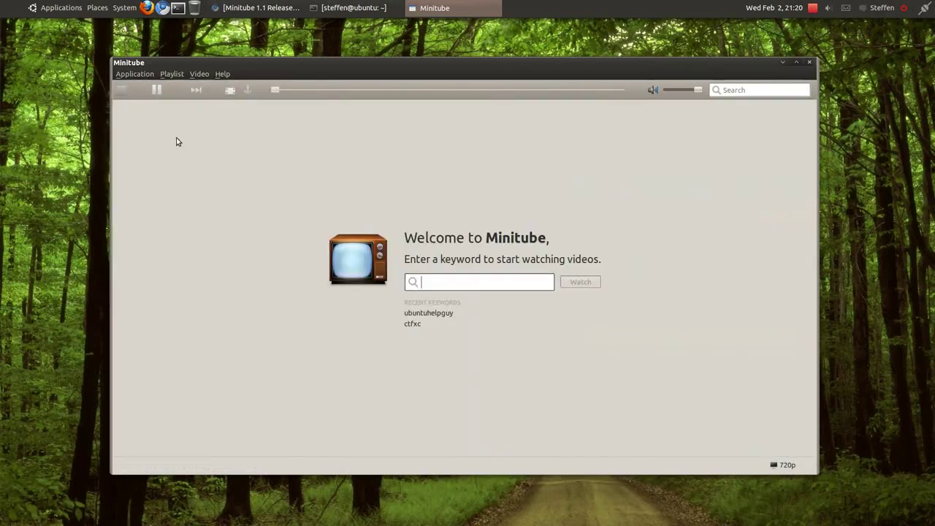